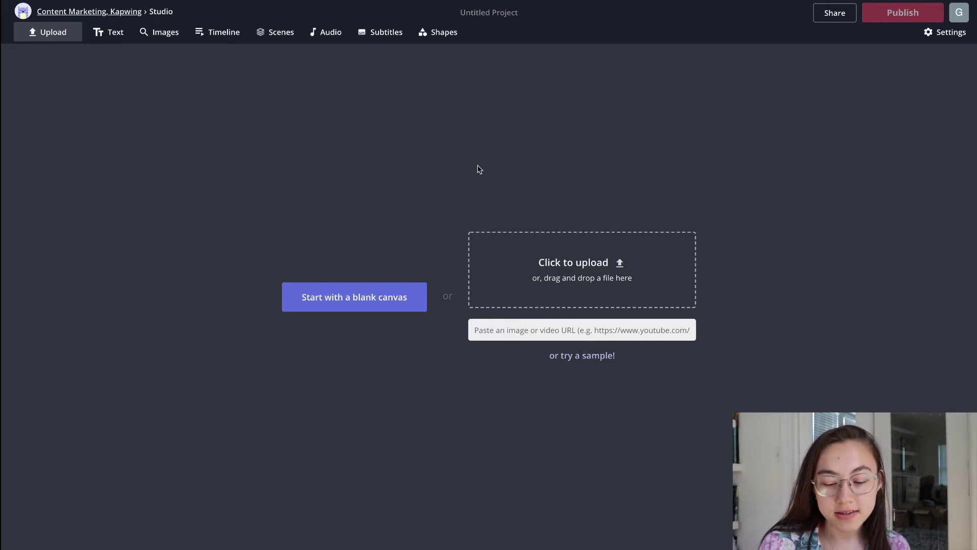
# - Upload IMG_2393.MOV from Downloads as a 6-second scene on a 9:16 canvas
pyautogui.click(548, 256)
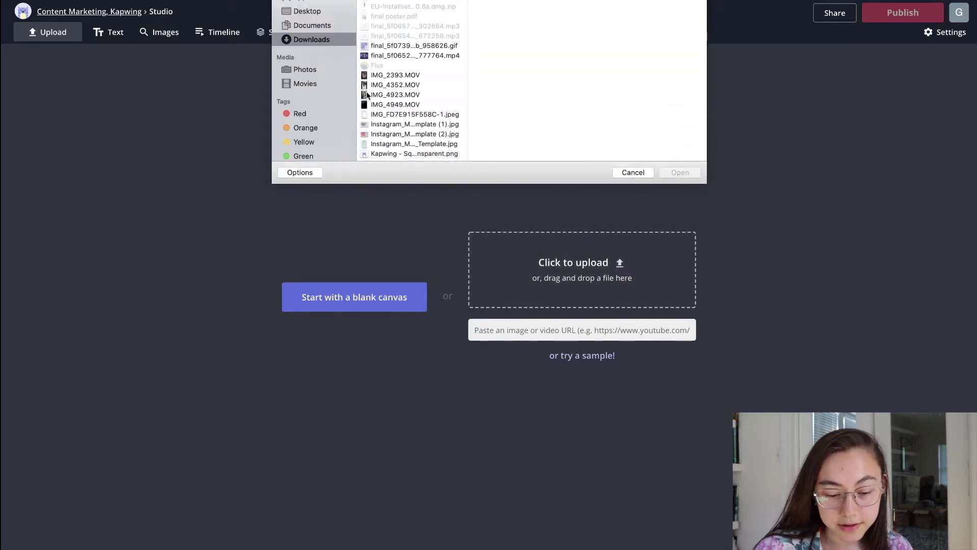
pyautogui.click(391, 76)
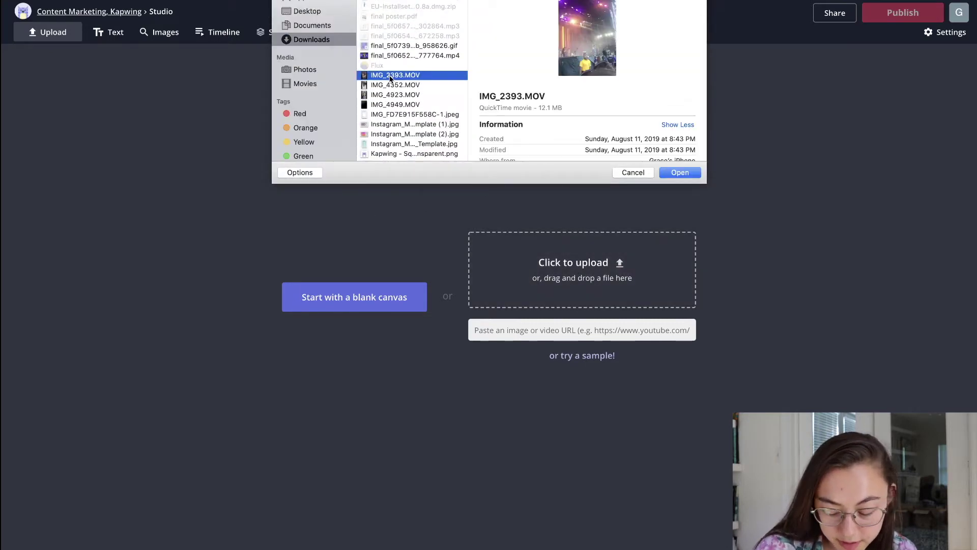
pyautogui.doubleClick(391, 76)
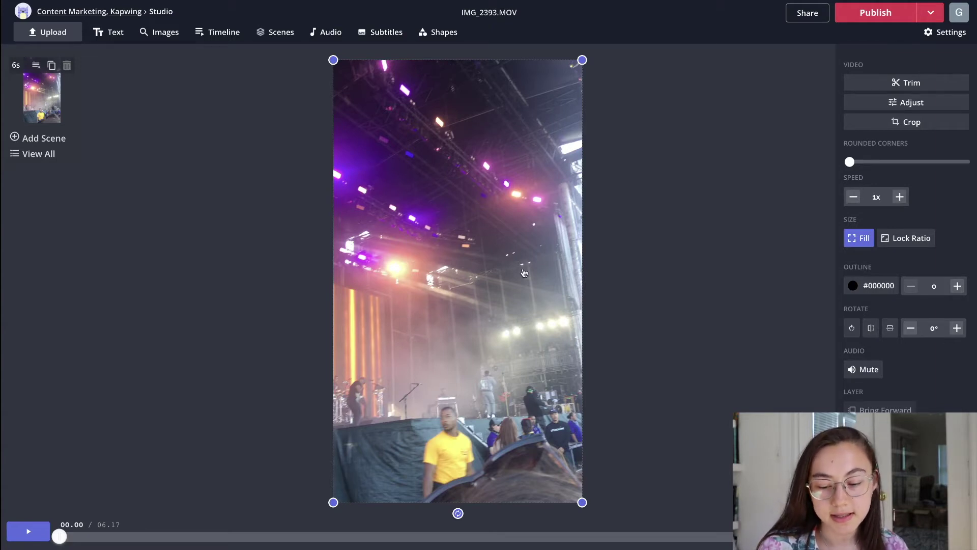
pyautogui.click(611, 258)
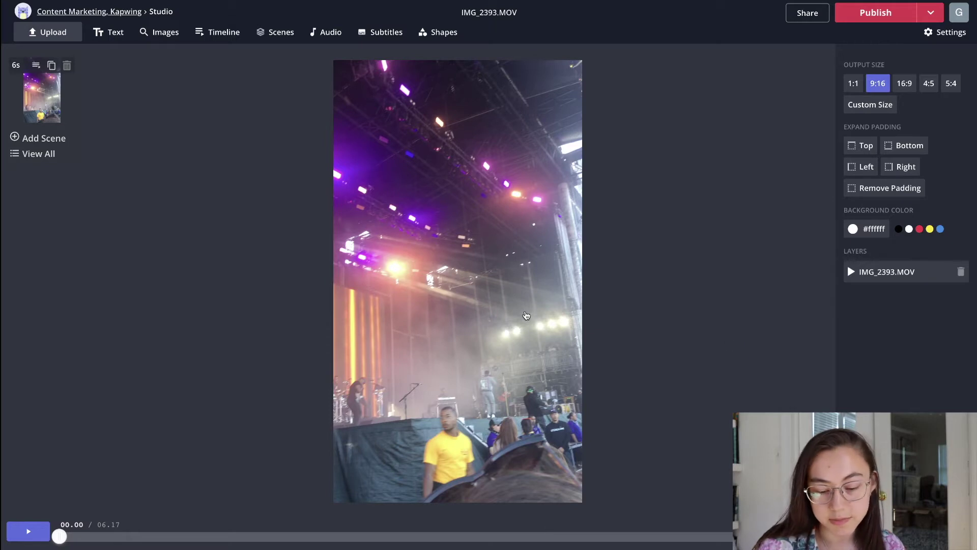
# - Trim the end of the concert clip so it runs 05.73 seconds instead of 6.17
pyautogui.click(519, 316)
pyautogui.click(867, 84)
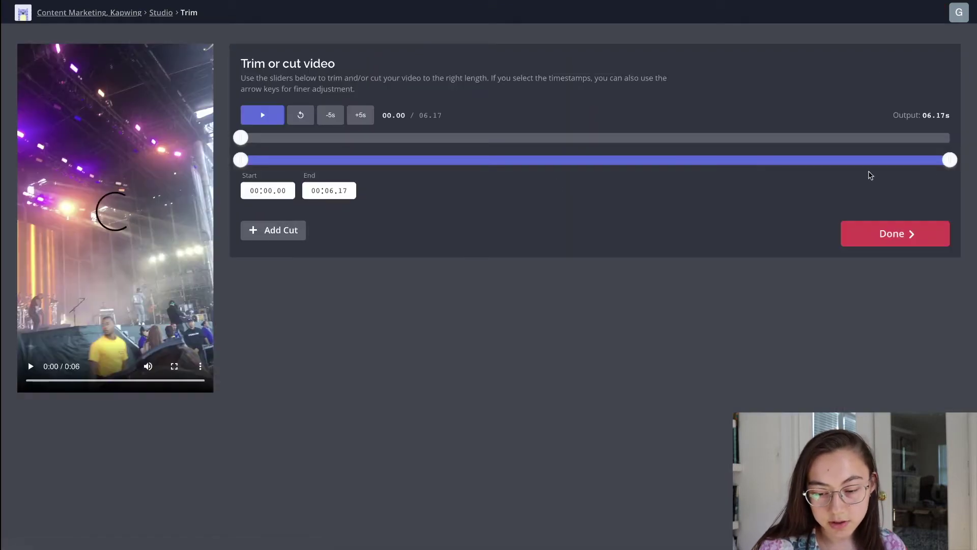
pyautogui.moveTo(953, 162); pyautogui.dragTo(899, 161)
pyautogui.click(890, 232)
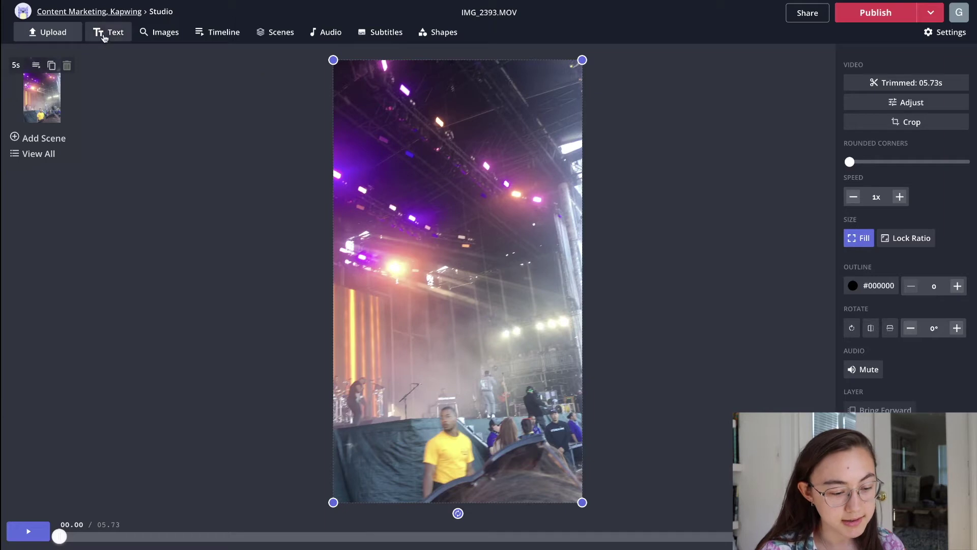
# - Add a Sample text layer, position it at the top centre, and select its words
pyautogui.click(105, 32)
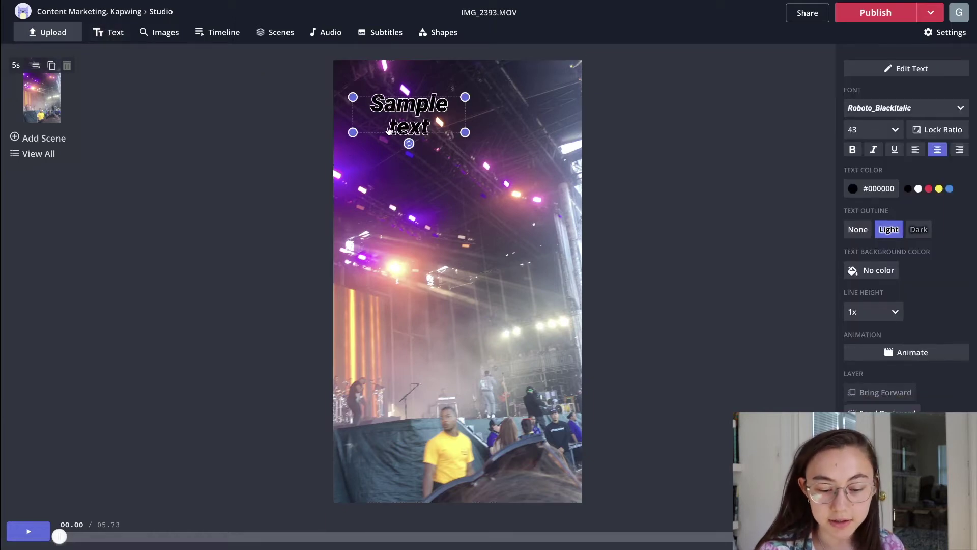
pyautogui.moveTo(396, 127); pyautogui.dragTo(442, 146)
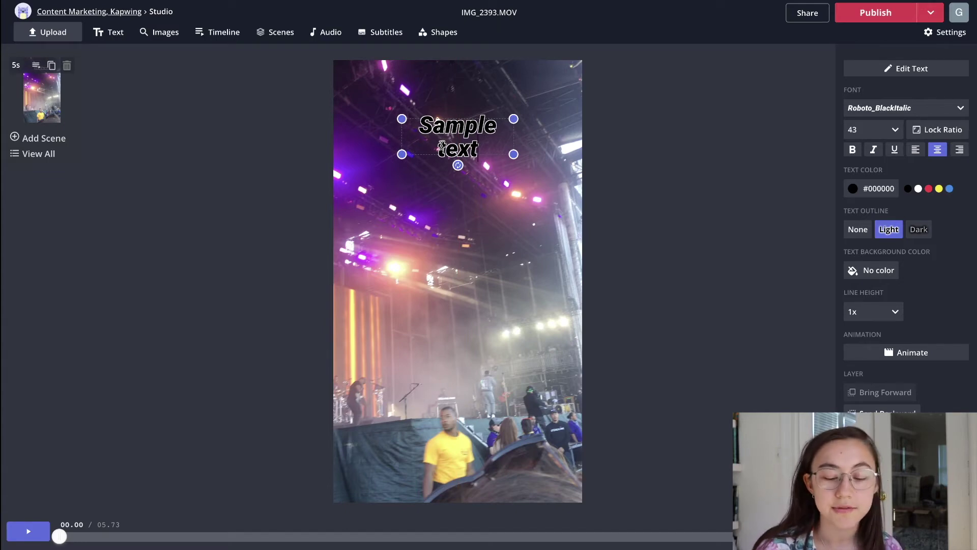
pyautogui.tripleClick(450, 133)
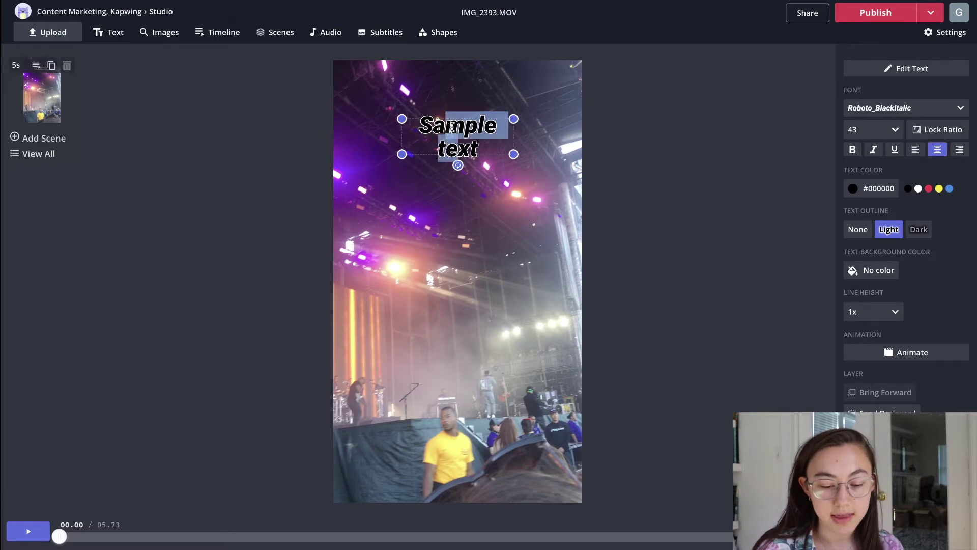
pyautogui.click(313, 136)
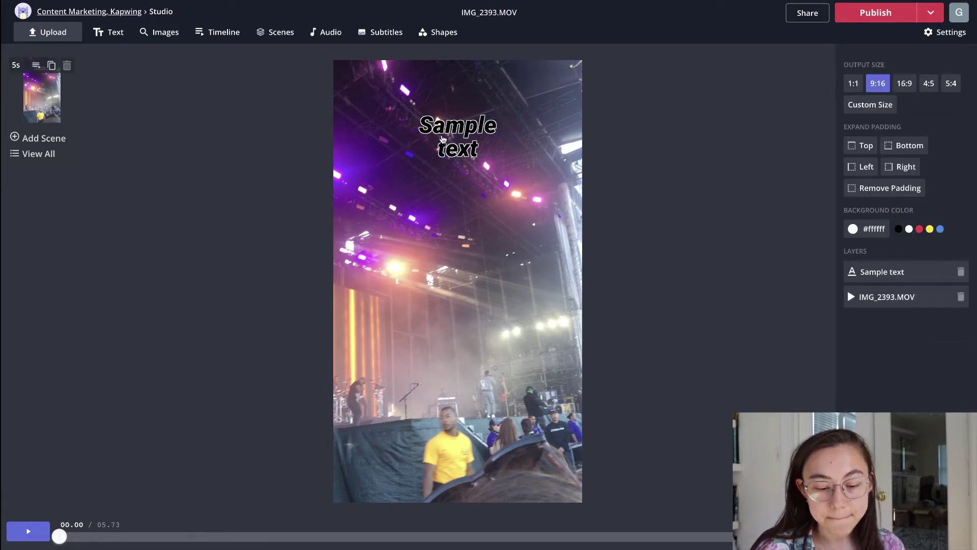
pyautogui.moveTo(456, 137); pyautogui.dragTo(456, 126)
pyautogui.tripleClick(456, 126)
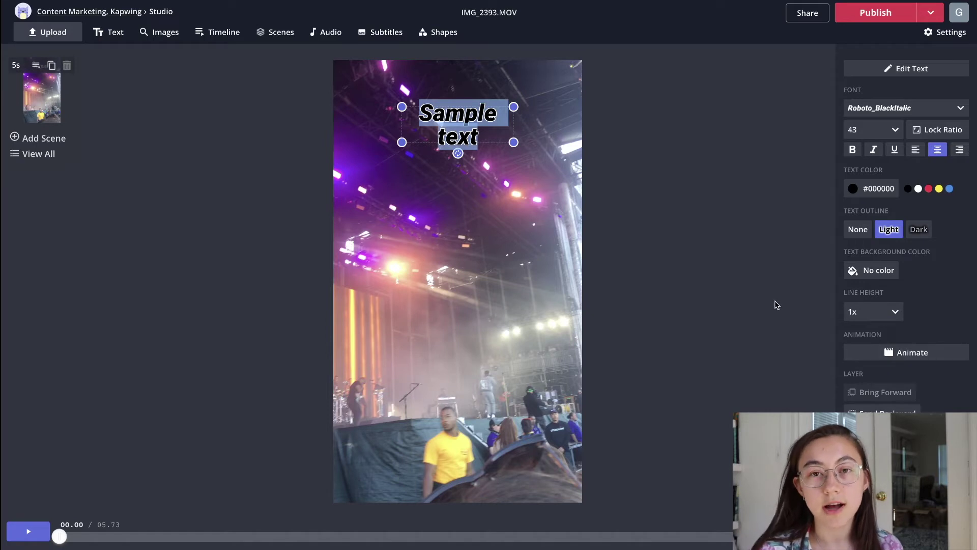
pyautogui.click(908, 112)
pyautogui.scroll(-2, 905, 199)
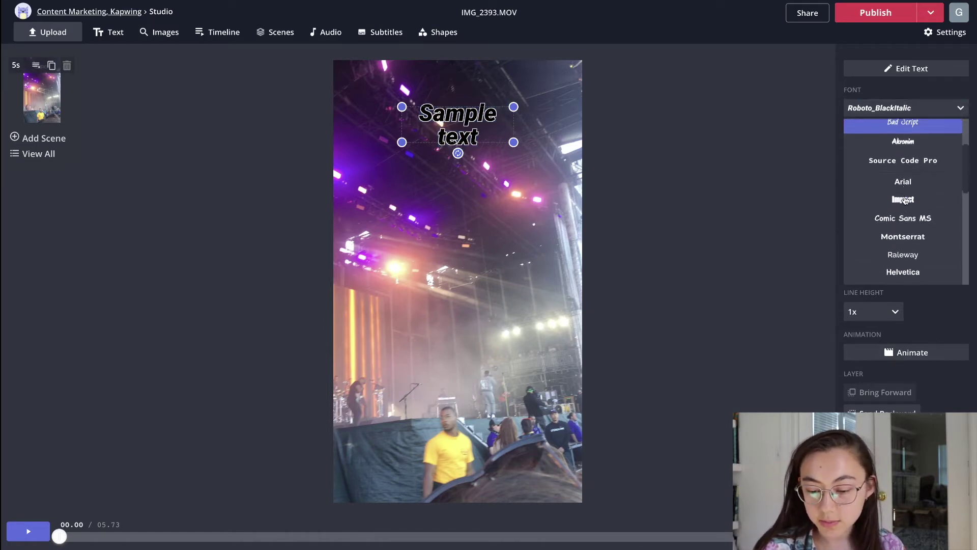
pyautogui.scroll(2, 906, 199)
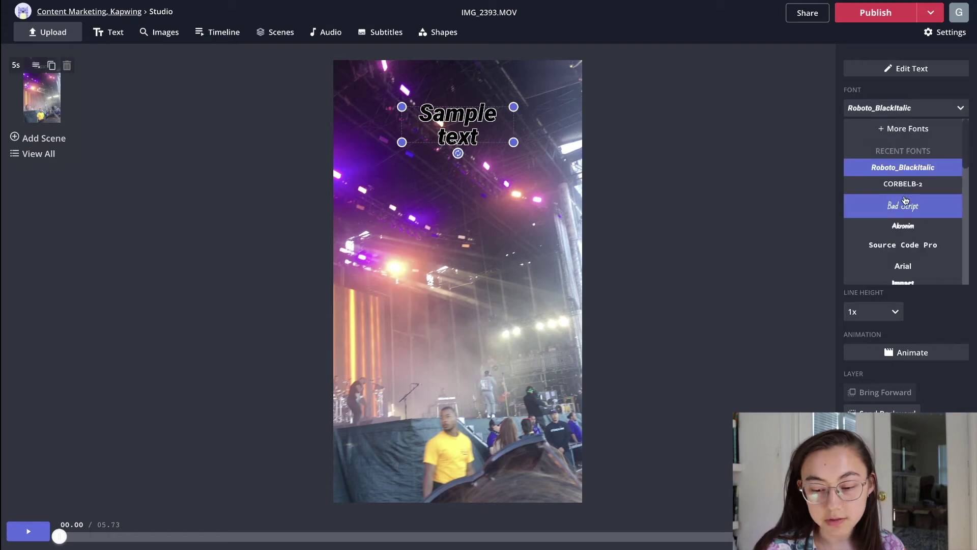
pyautogui.click(902, 129)
pyautogui.scroll(-10, 449, 229)
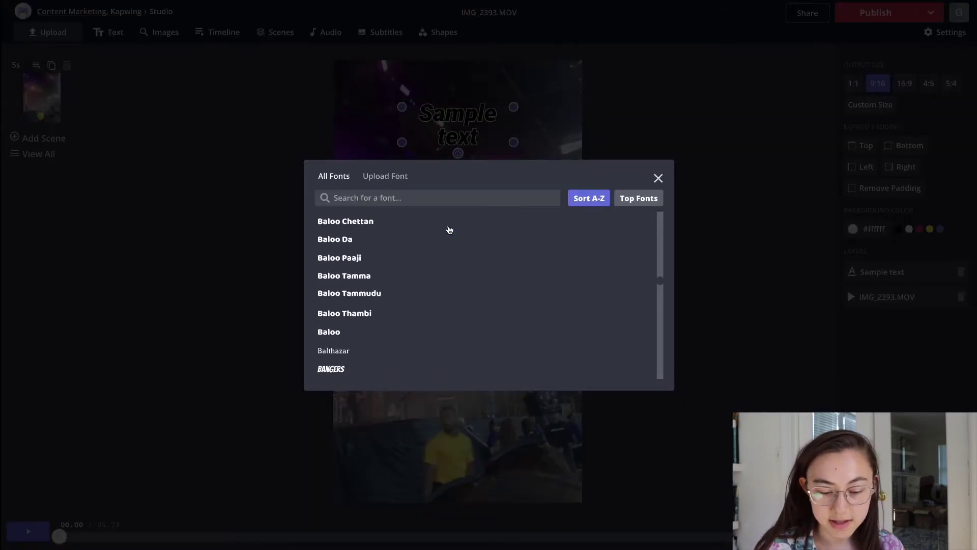
pyautogui.scroll(10, 450, 278)
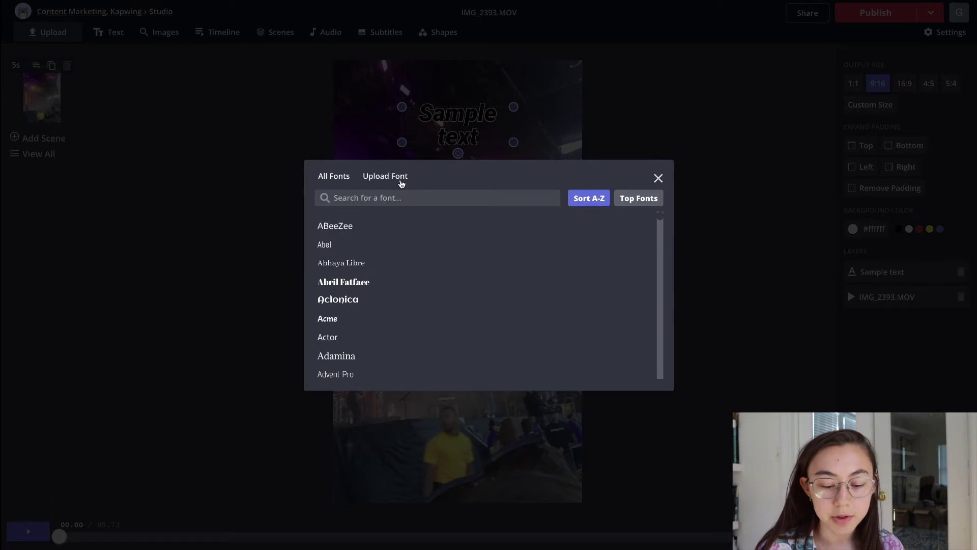
pyautogui.click(400, 179)
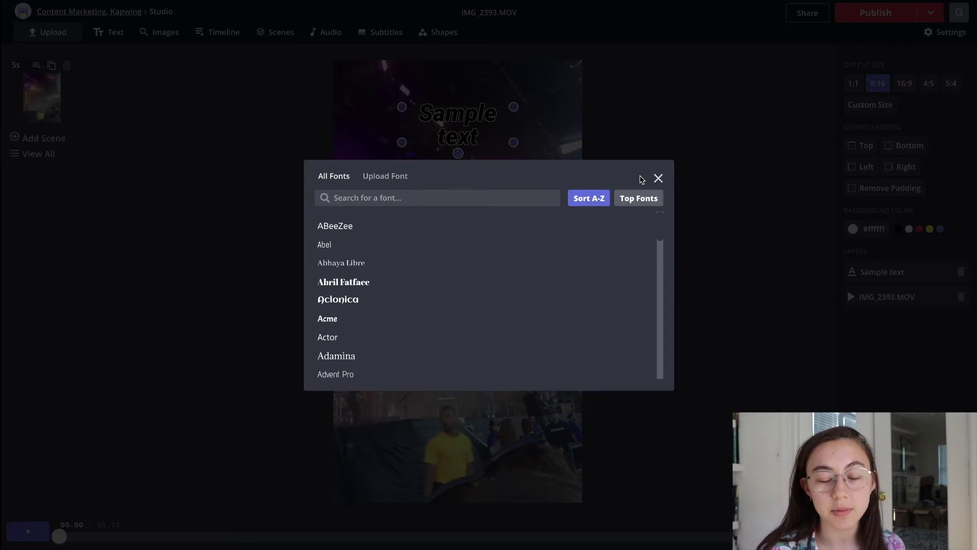
pyautogui.click(658, 178)
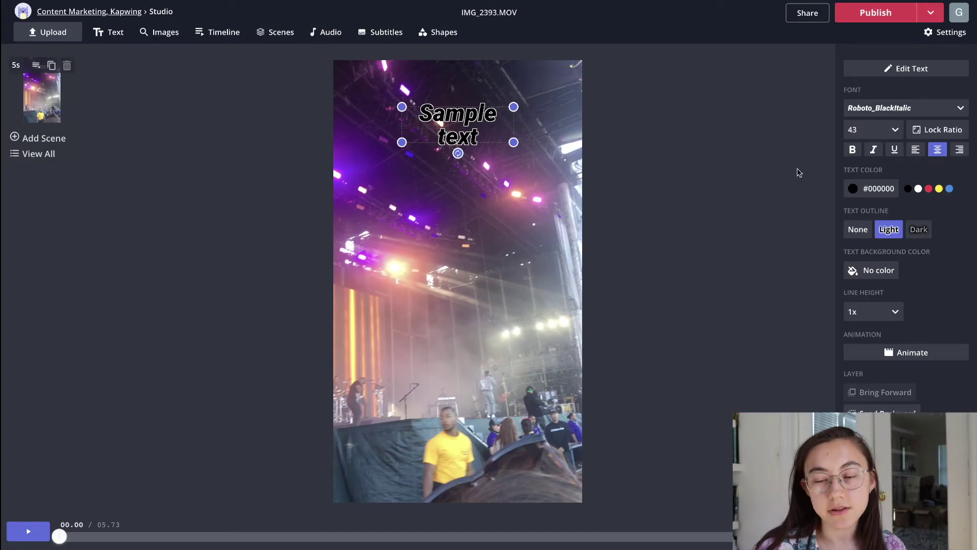
# - Give the Sample text a #000000 background box, keeping black letters and the Light outline
pyautogui.click(852, 197)
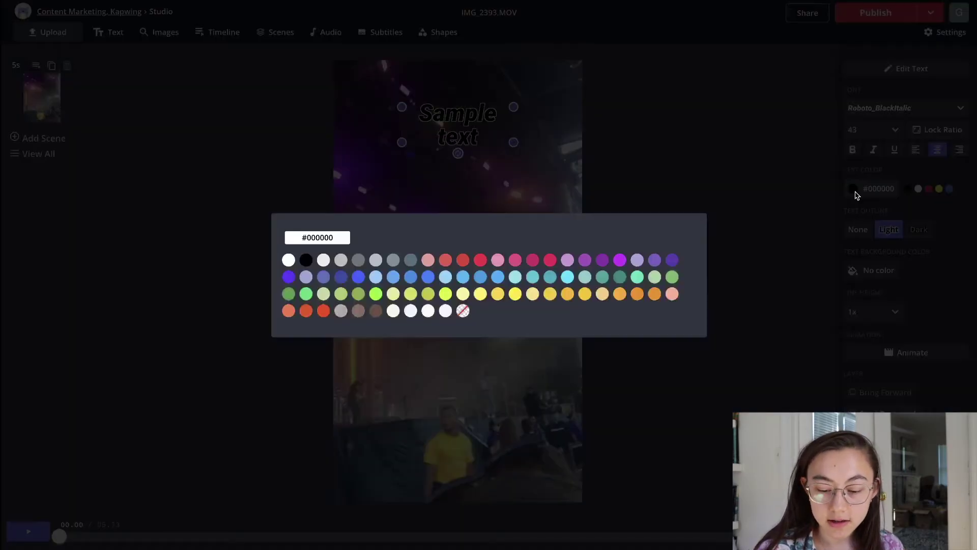
pyautogui.click(815, 199)
pyautogui.click(872, 270)
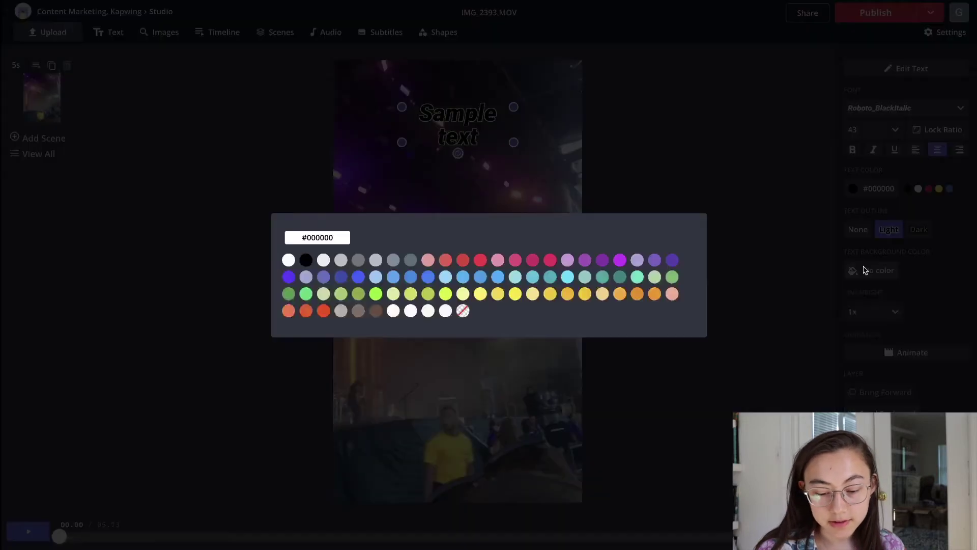
pyautogui.click(813, 256)
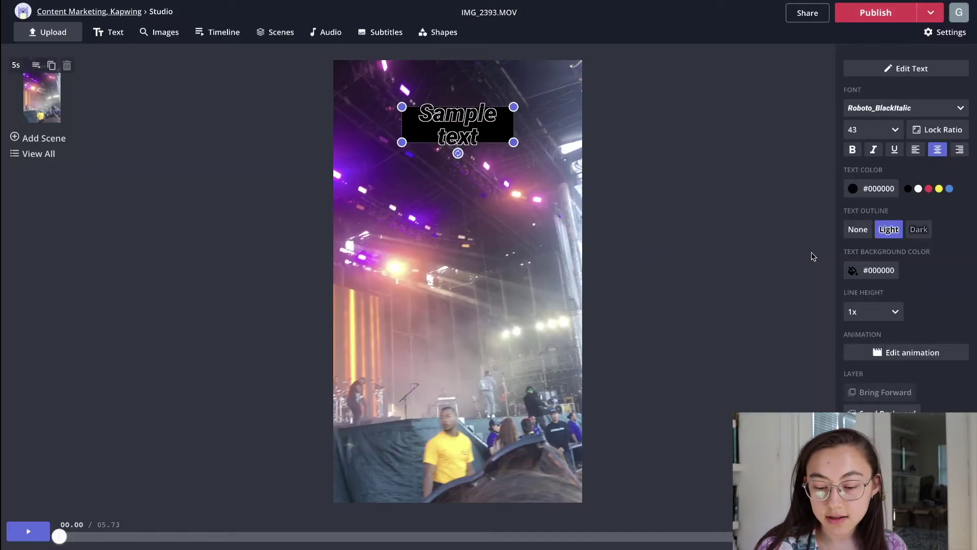
pyautogui.click(860, 231)
pyautogui.click(889, 229)
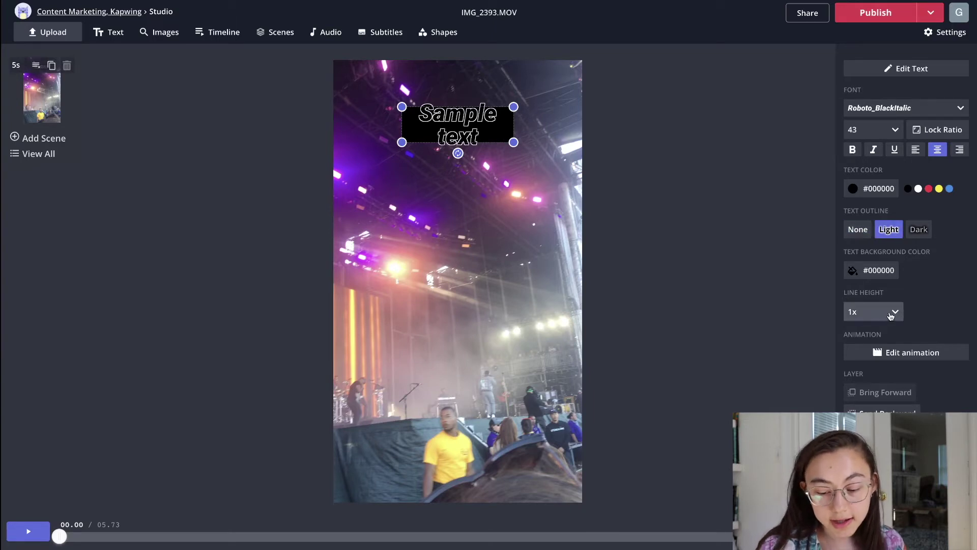
pyautogui.click(864, 353)
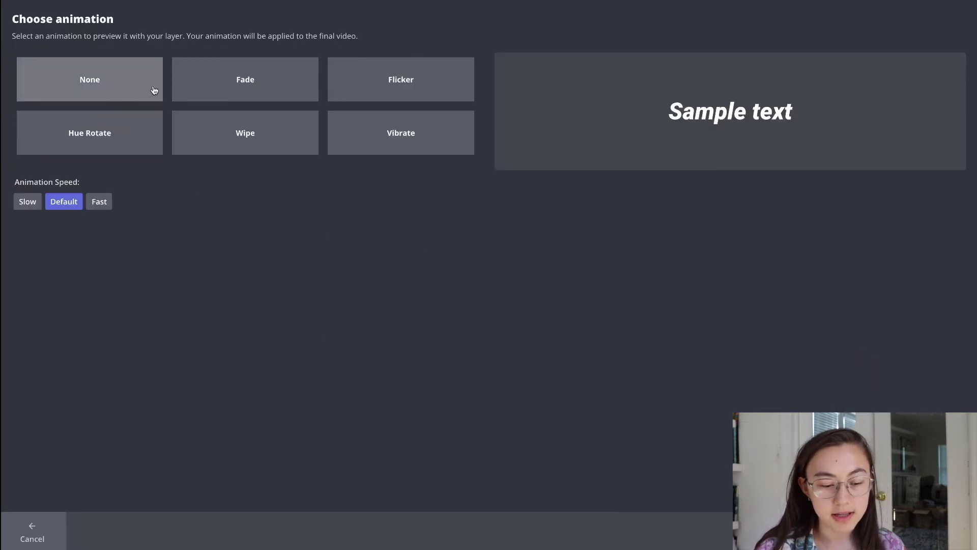
# - Preview the Fade, Flicker, Hue Rotate and Wipe animations on the title, ending on Vibrate
pyautogui.click(279, 97)
pyautogui.click(355, 92)
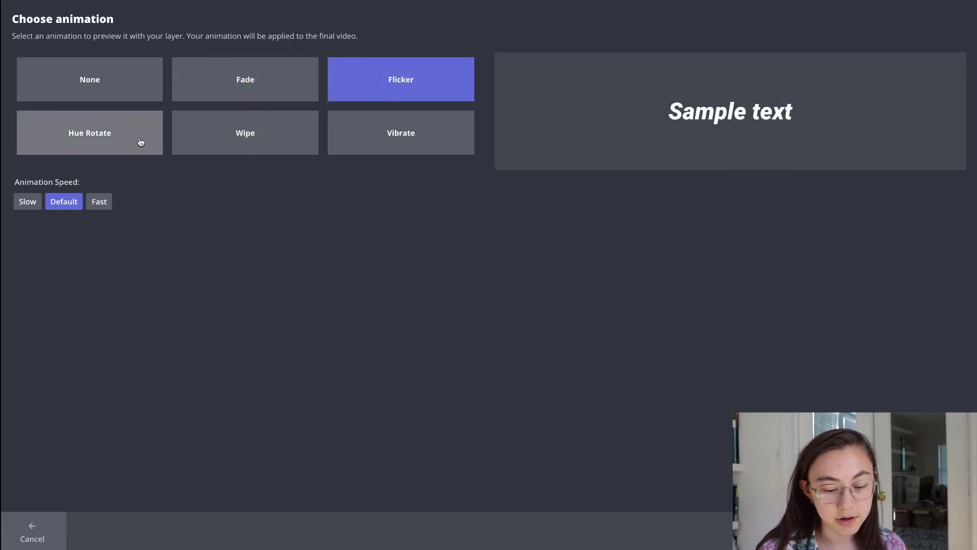
pyautogui.click(140, 142)
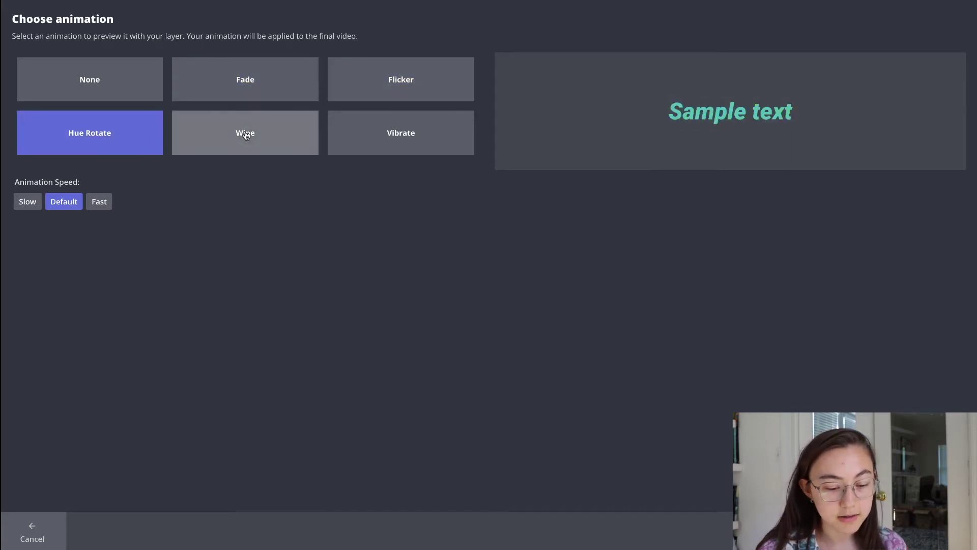
pyautogui.click(271, 138)
pyautogui.click(364, 137)
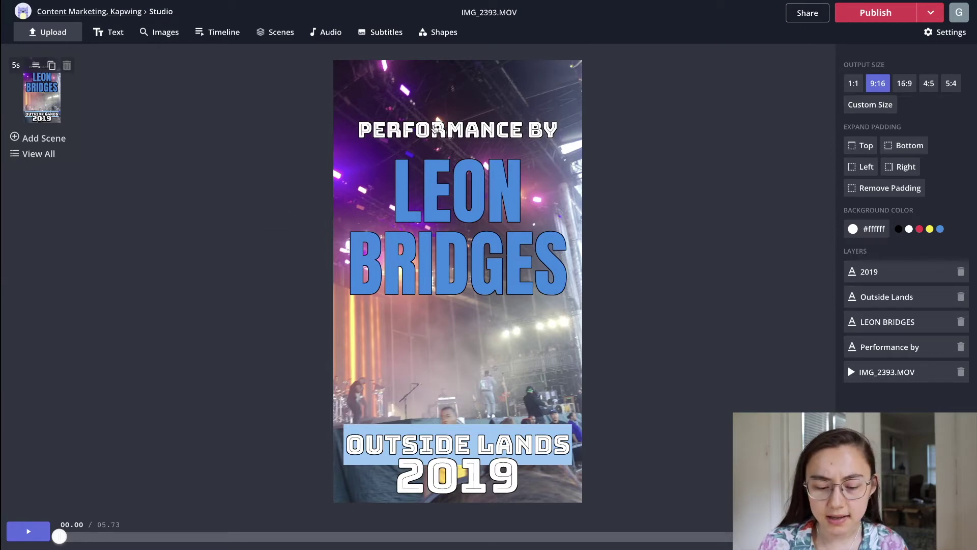
# - Drag the PERFORMANCE BY box's corner handle so the line stays on one row
pyautogui.click(435, 129)
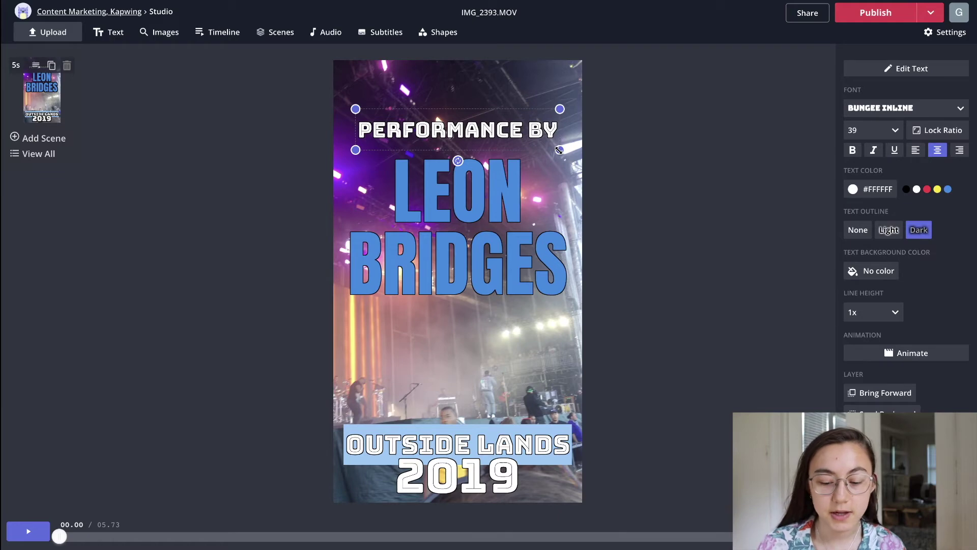
pyautogui.moveTo(558, 150)
pyautogui.mouseDown()
pyautogui.moveTo(534, 168)
pyautogui.moveTo(556, 149)
pyautogui.mouseUp()
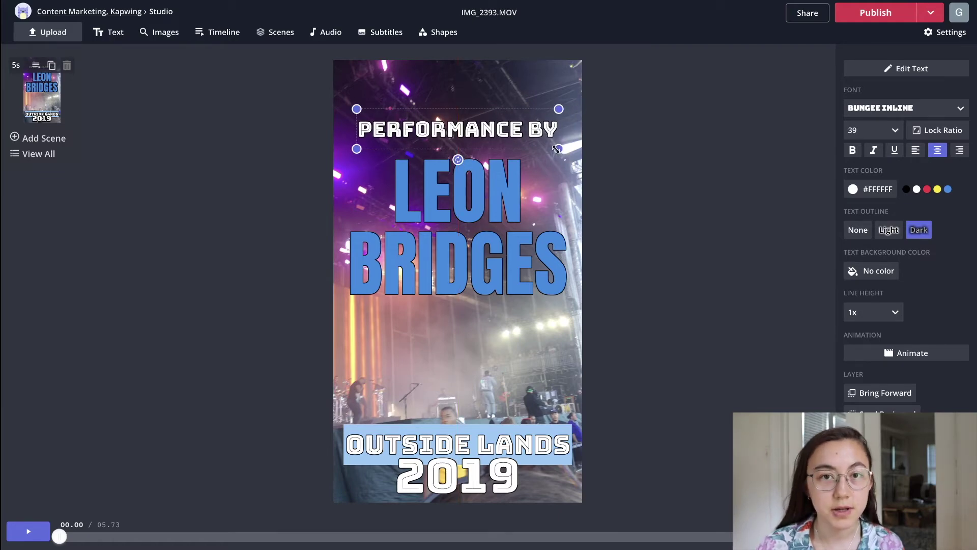
pyautogui.click(263, 202)
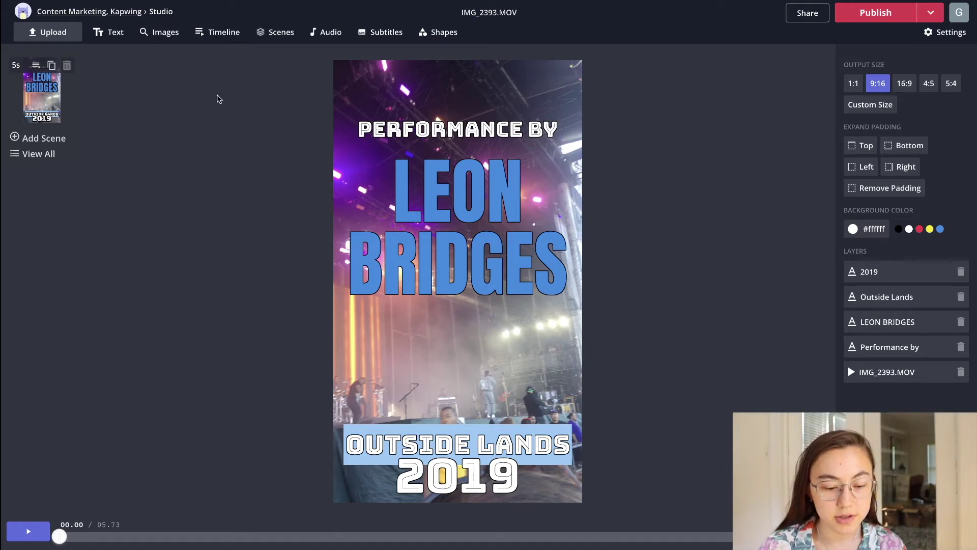
pyautogui.click(212, 36)
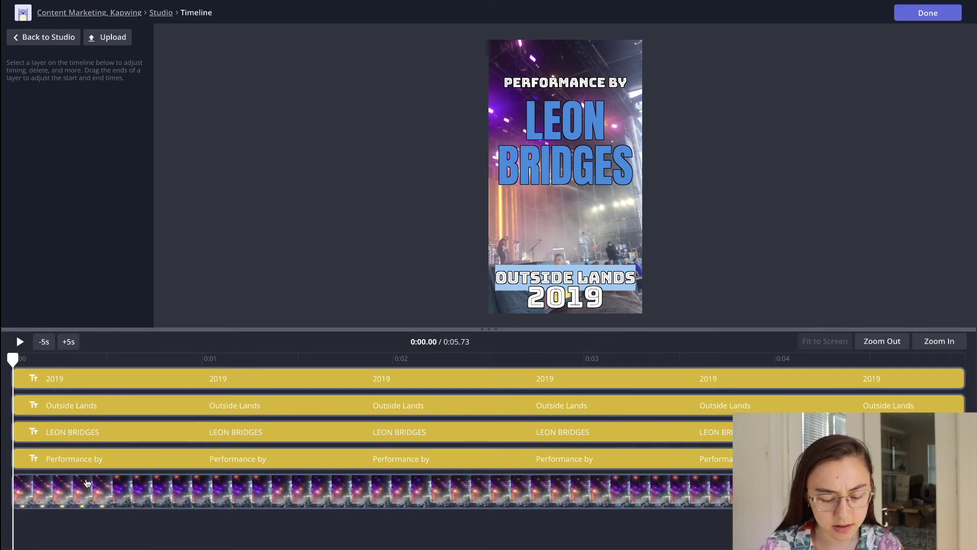
# - Delay the title tracks: LEON BRIDGES to 0.86 s, Outside Lands near 2 s, 2019 at 3.21 s
pyautogui.click(138, 488)
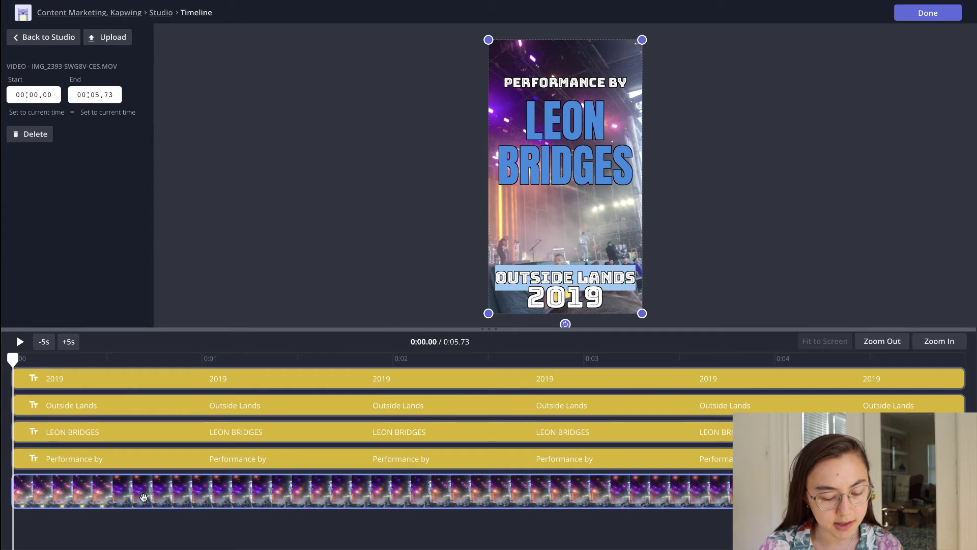
pyautogui.click(167, 461)
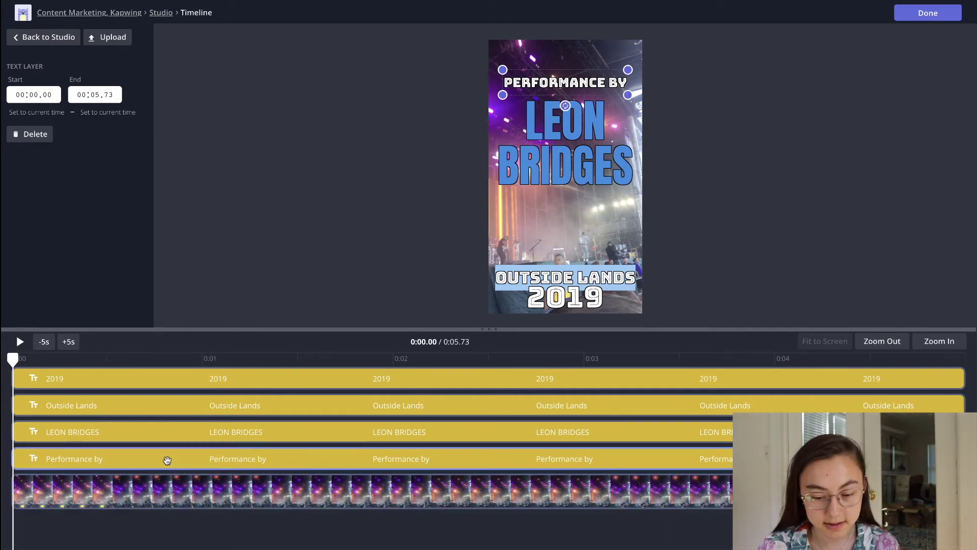
pyautogui.click(172, 432)
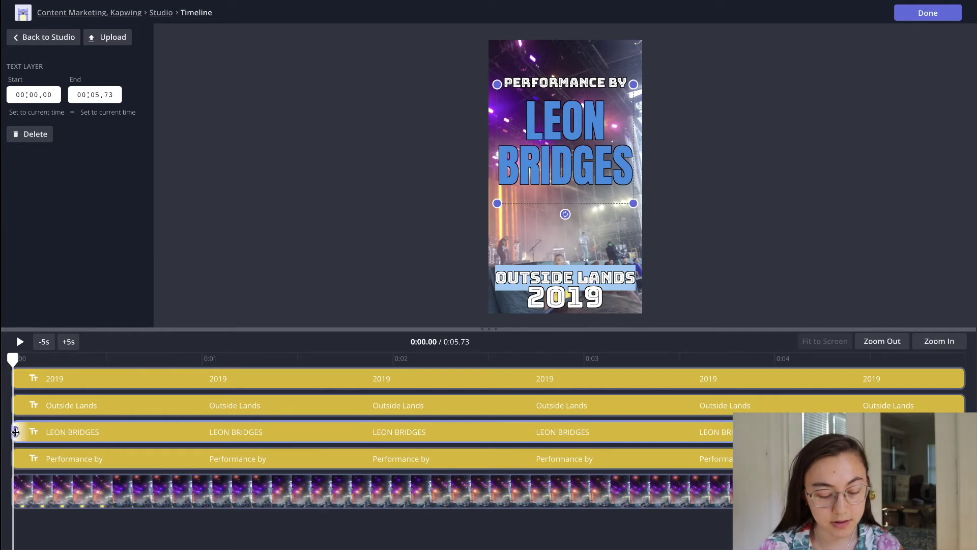
pyautogui.moveTo(16, 432); pyautogui.dragTo(158, 432)
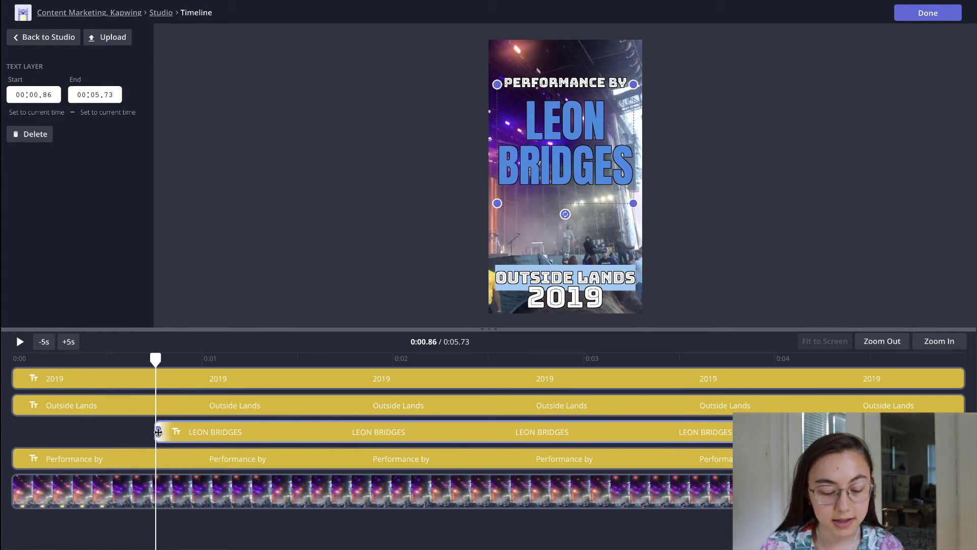
pyautogui.click(160, 406)
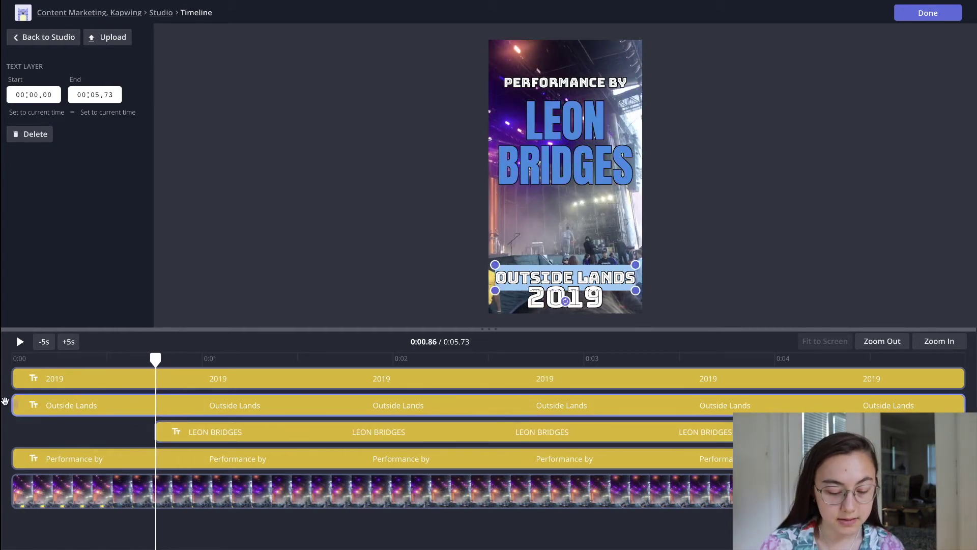
pyautogui.moveTo(17, 403); pyautogui.dragTo(361, 411)
pyautogui.click(277, 382)
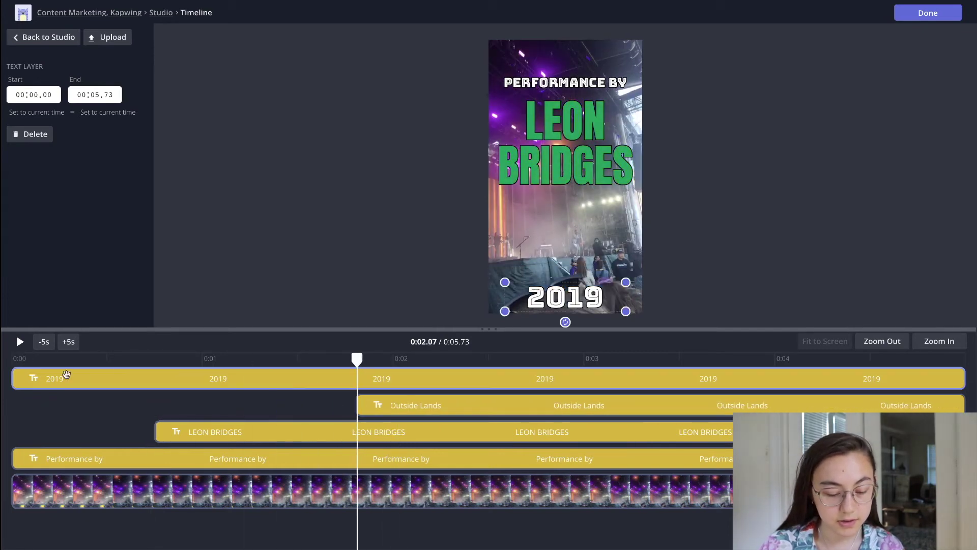
pyautogui.moveTo(11, 373); pyautogui.dragTo(550, 369)
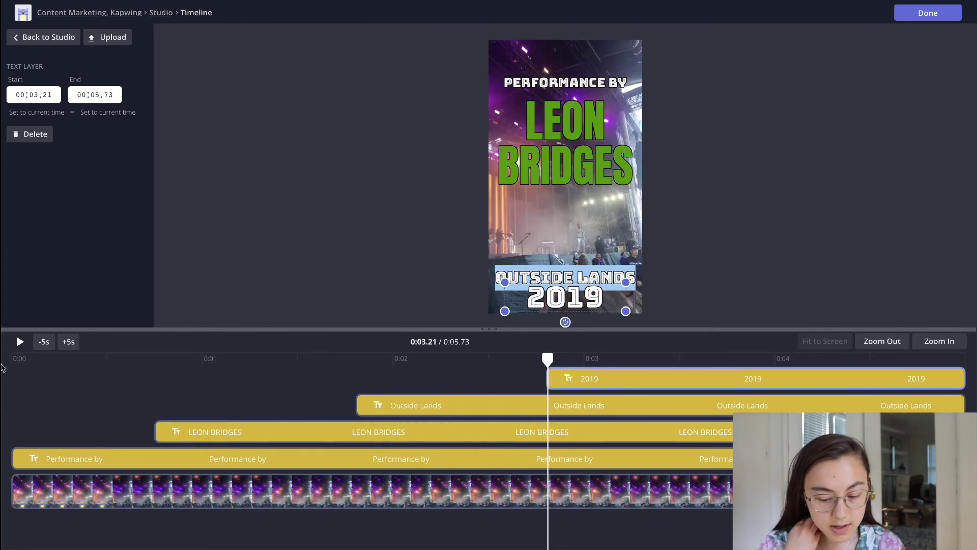
pyautogui.click(14, 374)
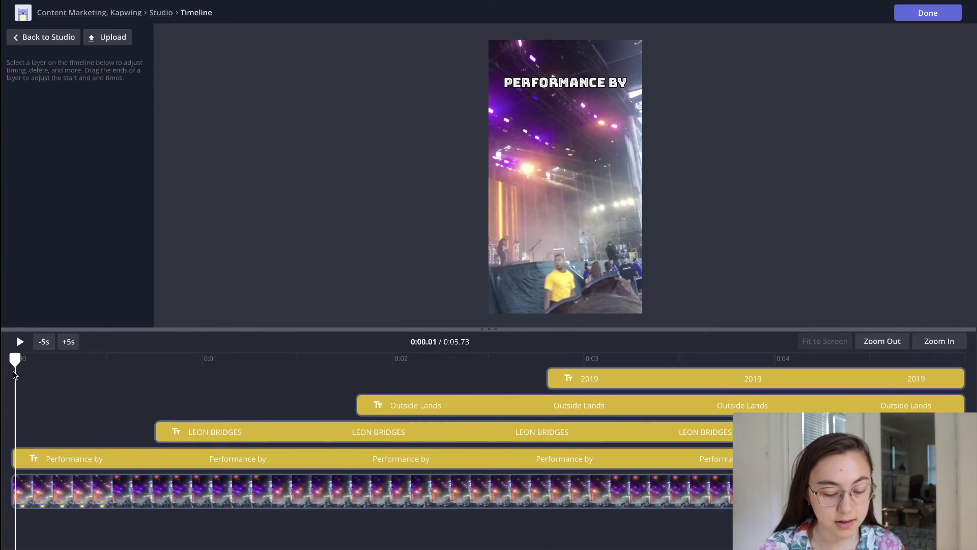
pyautogui.moveTo(14, 389); pyautogui.dragTo(118, 382)
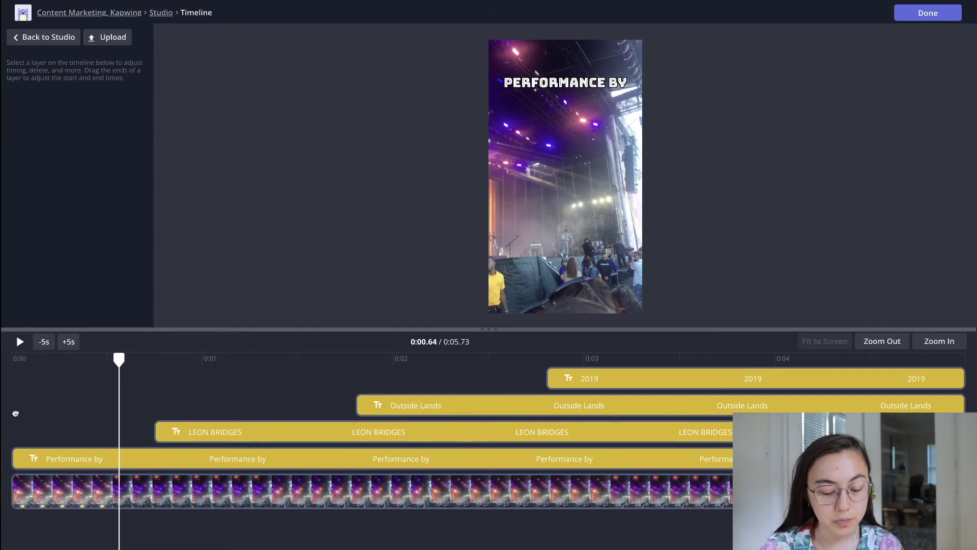
pyautogui.click(15, 358)
pyautogui.click(19, 341)
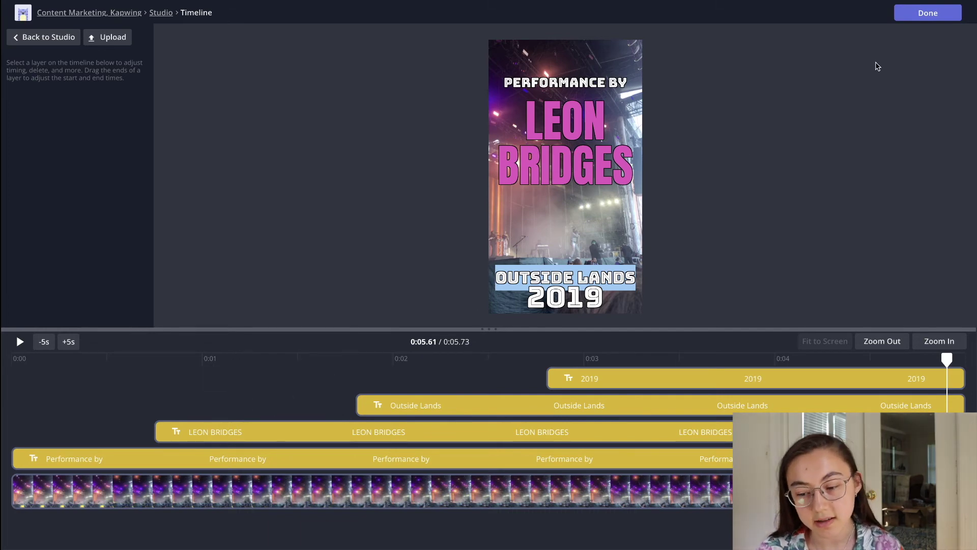
pyautogui.click(927, 19)
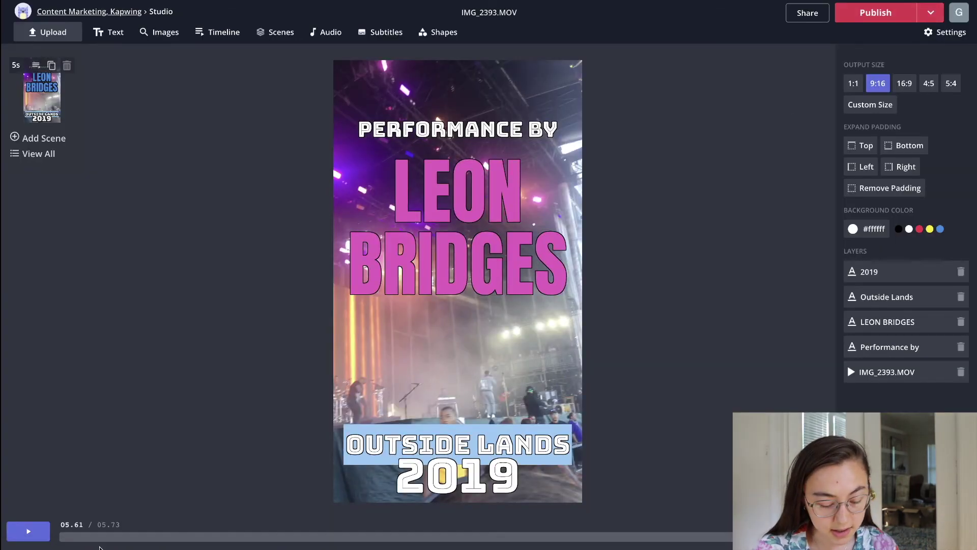
# - Play the 5.73-second video preview from near its start
pyautogui.click(97, 537)
pyautogui.click(38, 532)
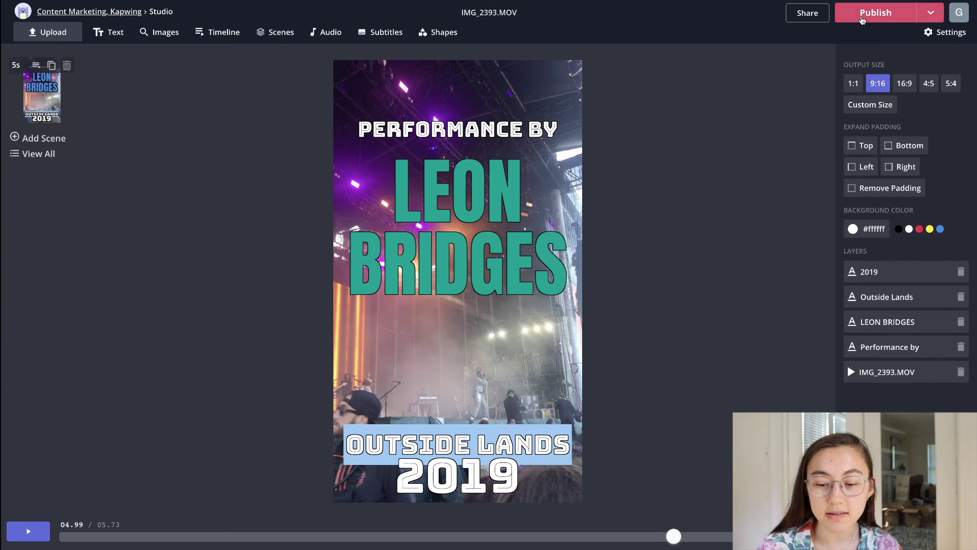
# - Publish the video, download the mp4, and copy its share link
pyautogui.click(861, 18)
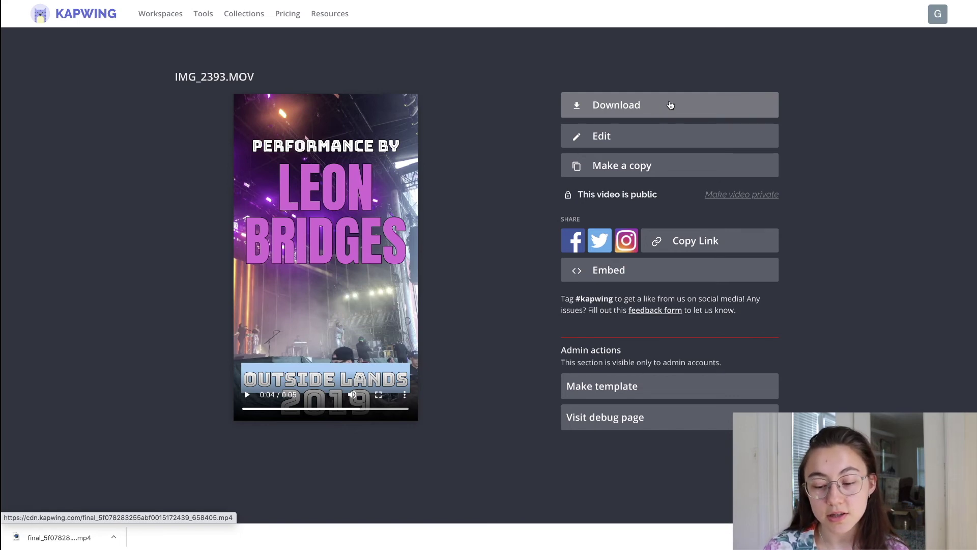
pyautogui.click(671, 240)
pyautogui.click(540, 269)
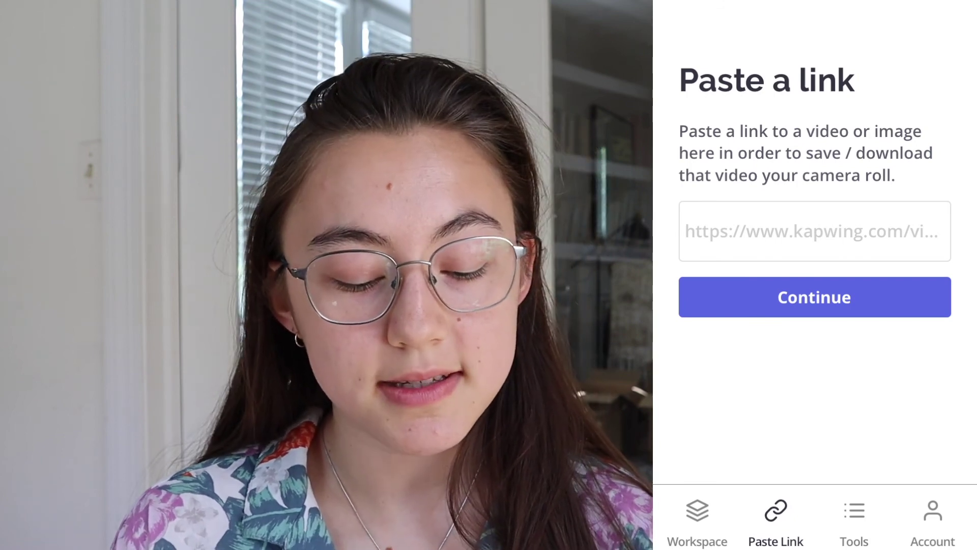
# - Paste the copied kapwi.ng share link into the phone's link field and continue
pyautogui.click(687, 232)
pyautogui.click(686, 232)
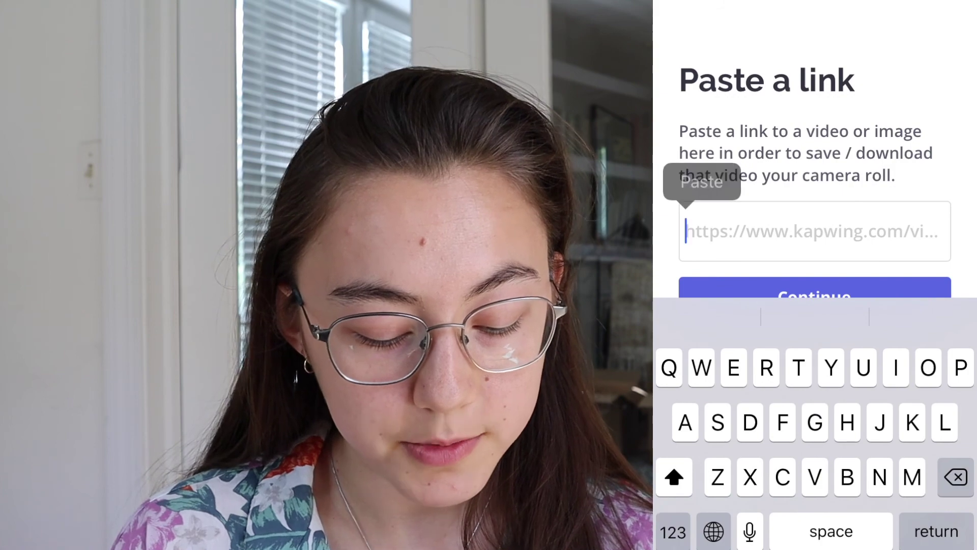
pyautogui.click(702, 182)
pyautogui.click(815, 292)
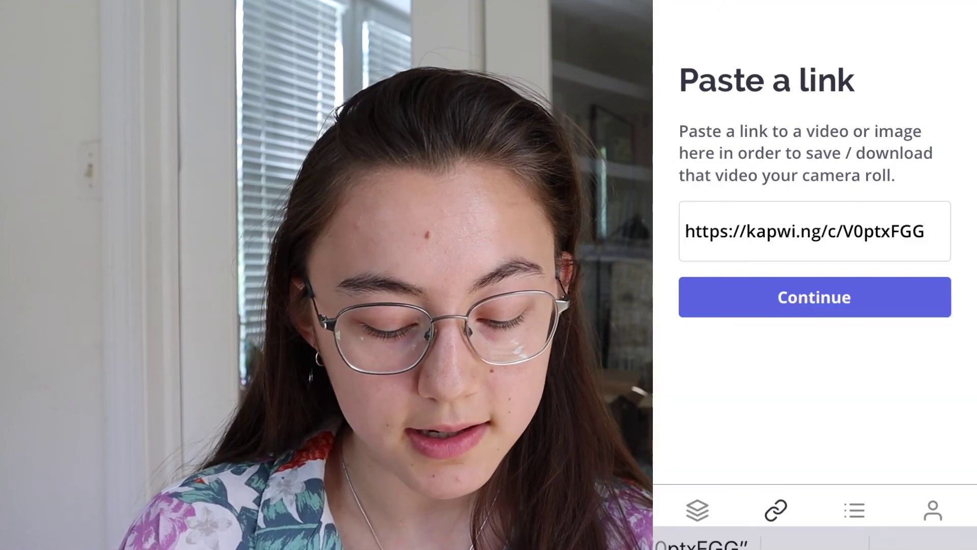